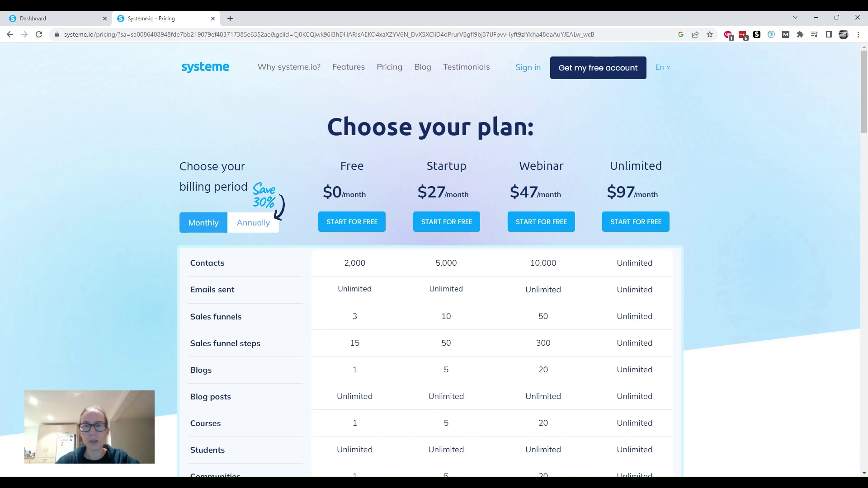
Examine the plan comparison on the pricing page, including the Unlimited plan's monthly price and contacts allowance
scroll(430, 262, "down", 2)
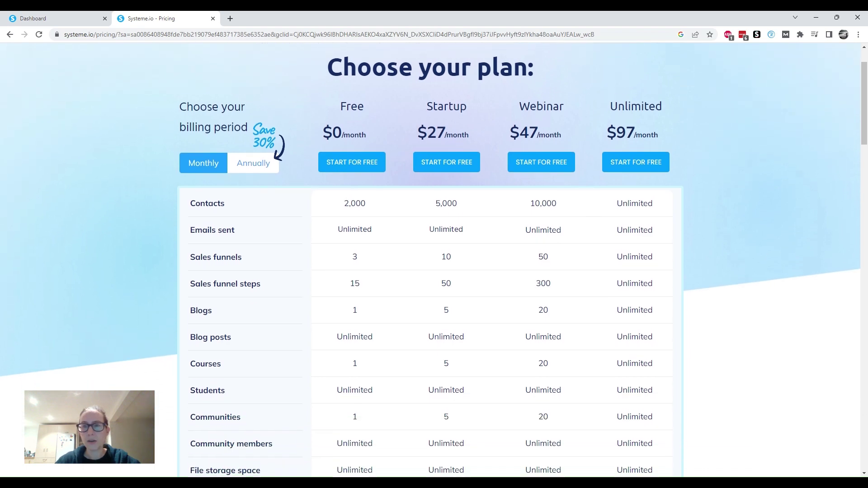
scroll(584, 232, "down", 1)
scroll(584, 232, "up", 2)
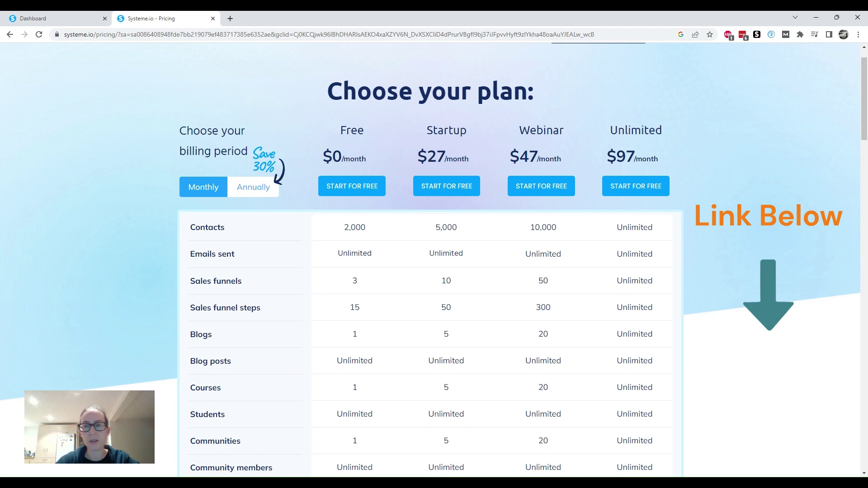
left_click_drag(606, 156, 674, 164)
left_click_drag(616, 227, 656, 228)
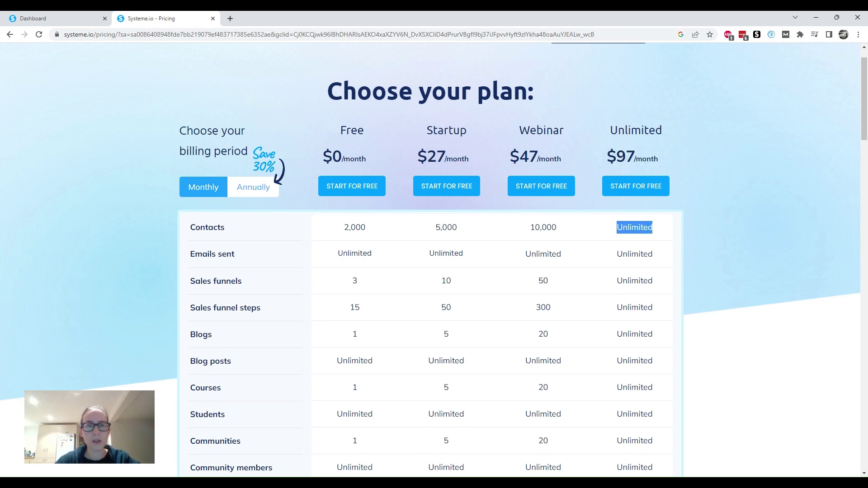
left_click(729, 232)
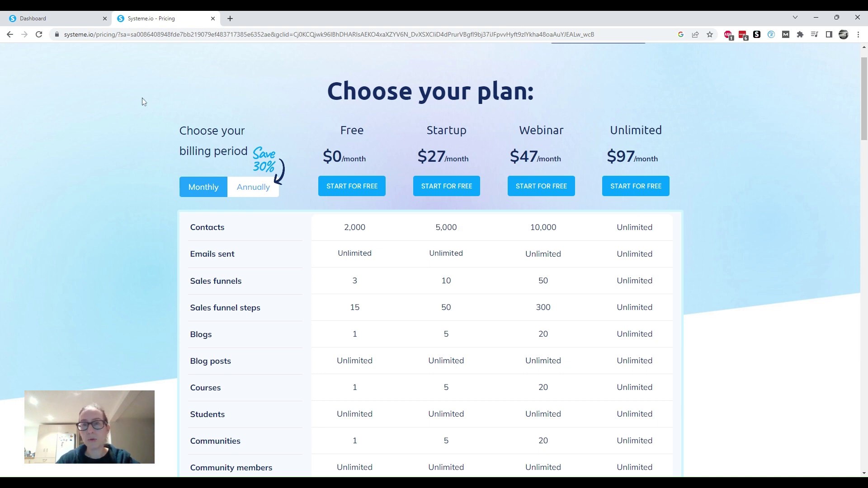
Create a funnel named mysalesfunnerl with the Build an audience goal and New Zealand Dollar as currency
left_click(63, 24)
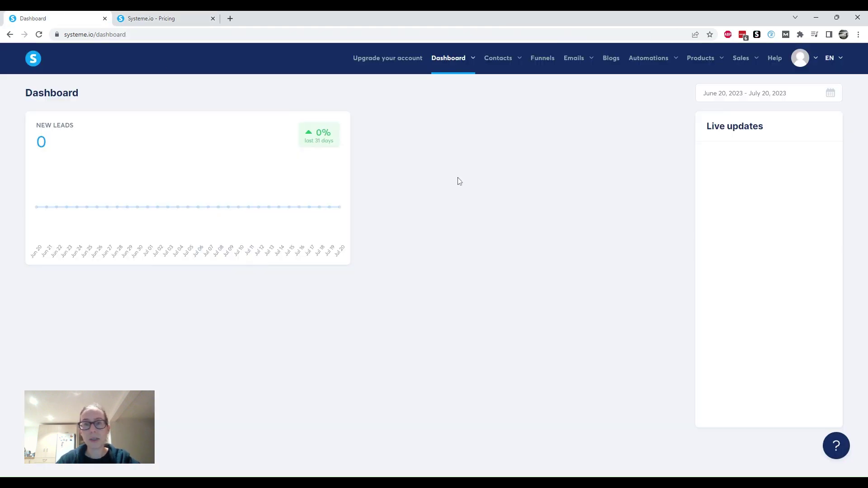
left_click(545, 61)
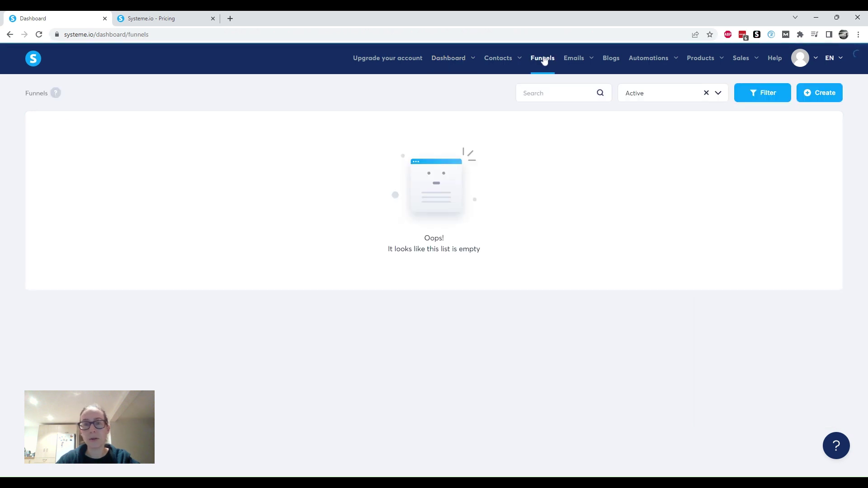
left_click(822, 94)
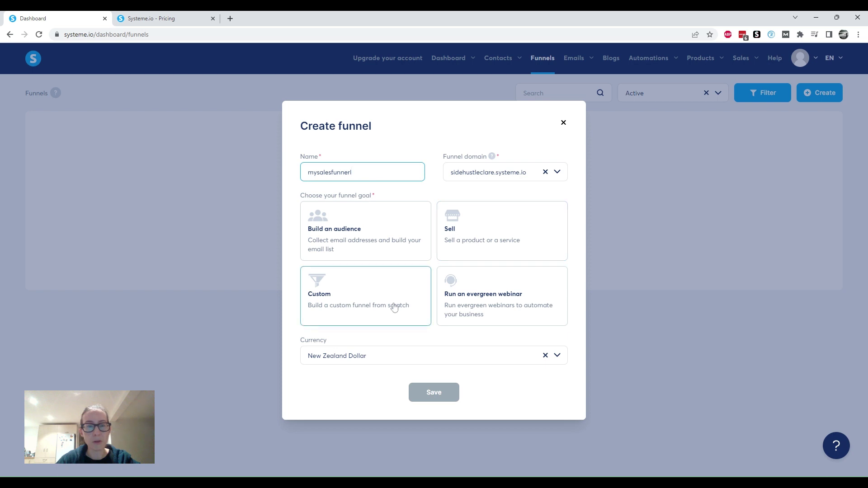
left_click(359, 233)
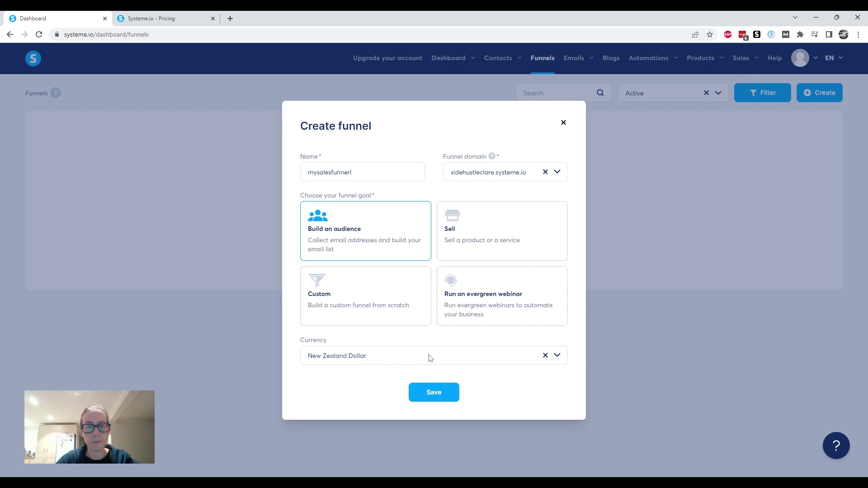
left_click(439, 394)
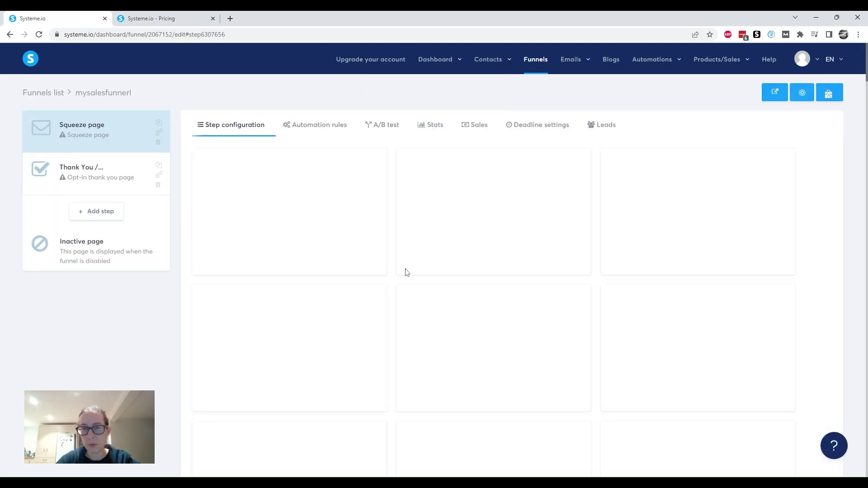
Browse the squeeze page template gallery to compare the available designs
mouse_move(492, 317)
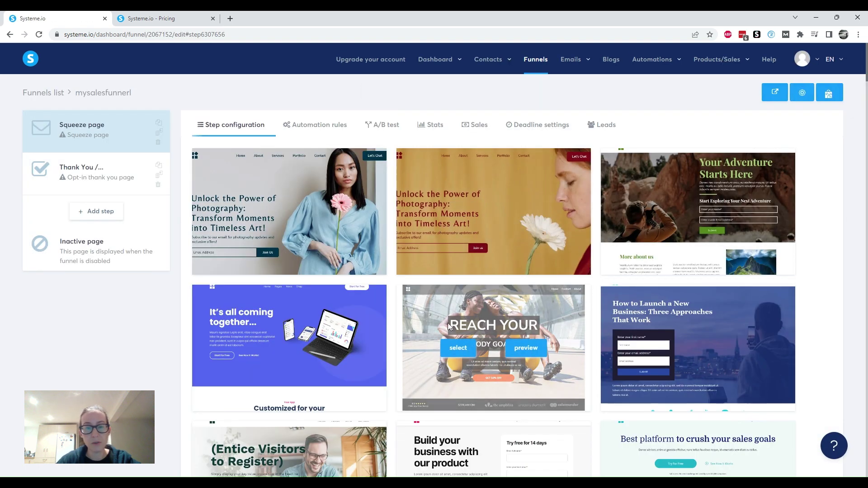
scroll(493, 317, "down", 7)
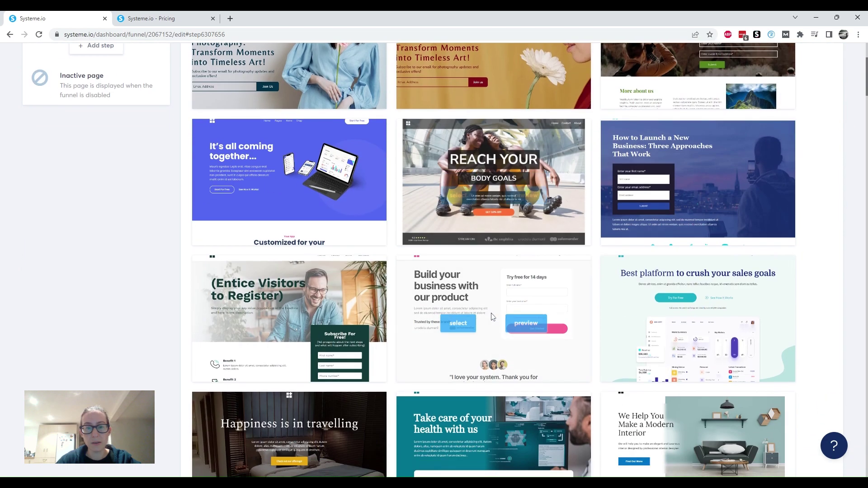
scroll(493, 267, "down", 8)
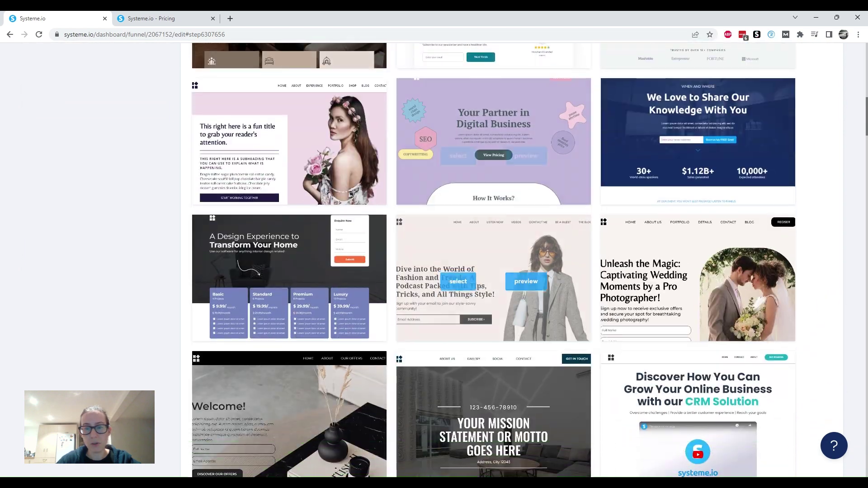
scroll(492, 235, "down", 15)
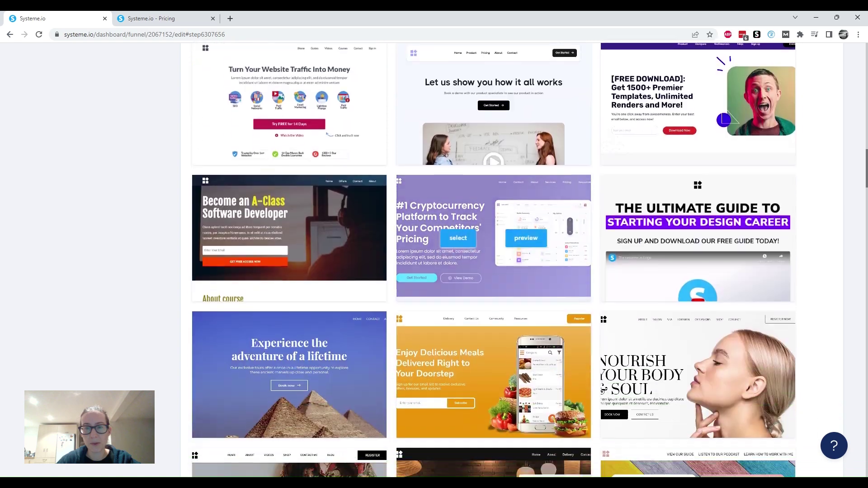
scroll(492, 235, "down", 13)
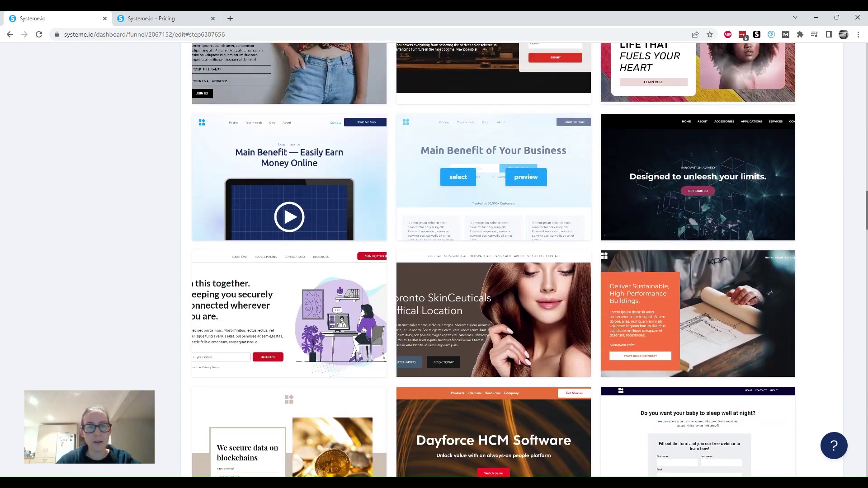
scroll(492, 235, "up", 20)
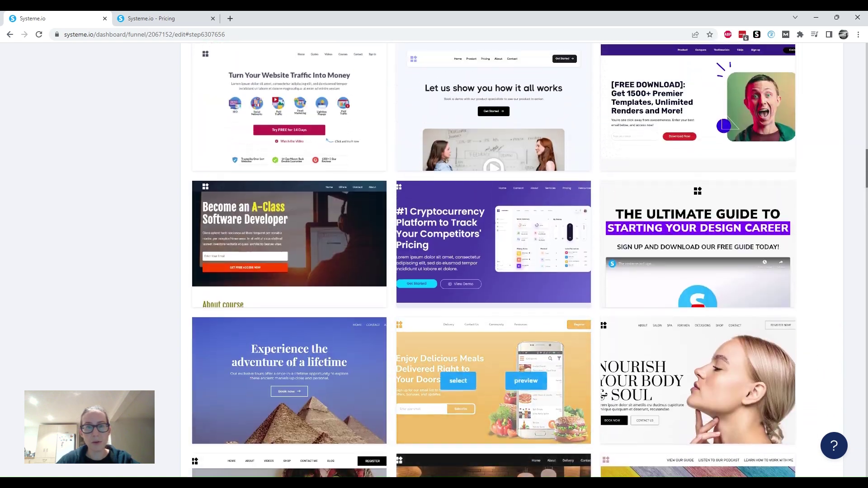
scroll(492, 235, "up", 20)
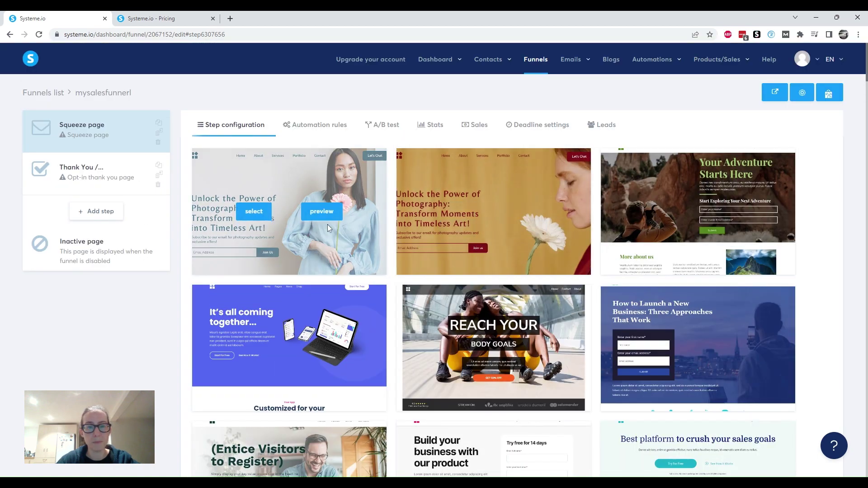
Preview the photography template showing the woman in blue and examine its sections from header to footer
left_click(307, 218)
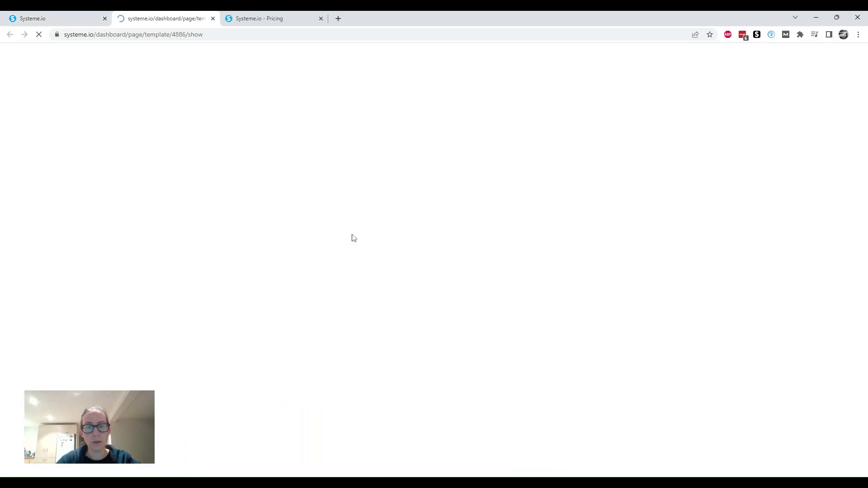
scroll(470, 285, "down", 9)
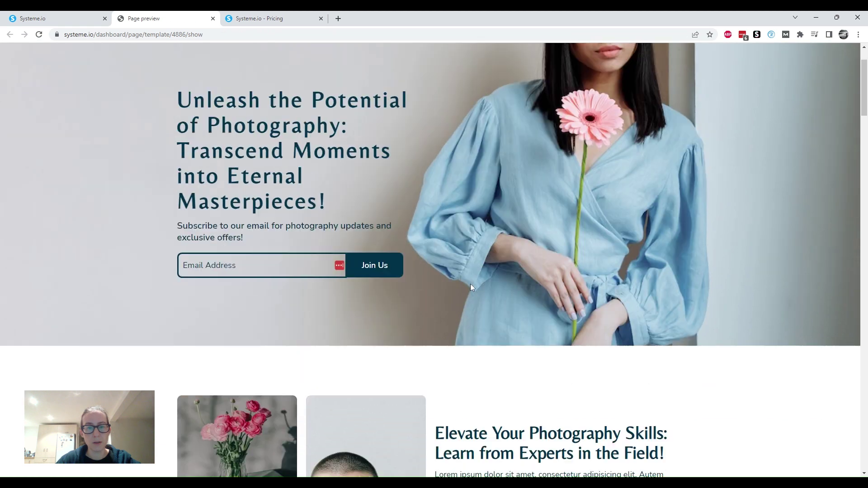
scroll(471, 288, "down", 20)
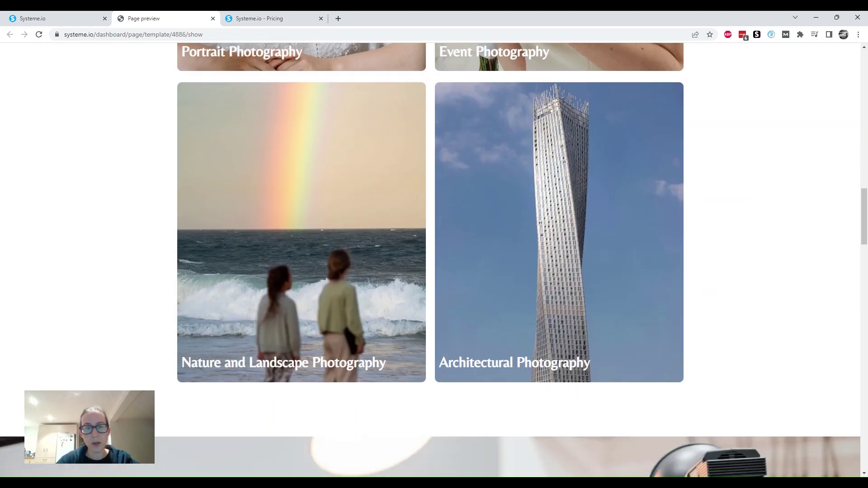
scroll(434, 260, "down", 15)
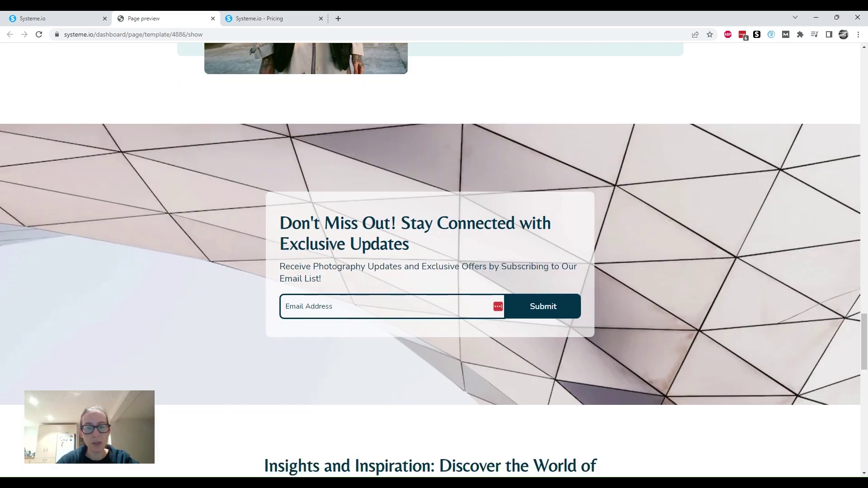
scroll(434, 260, "down", 9)
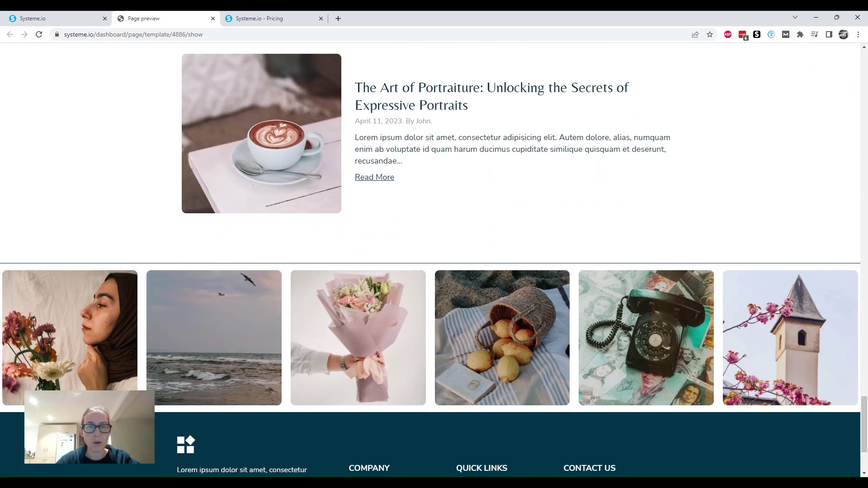
scroll(434, 260, "up", 20)
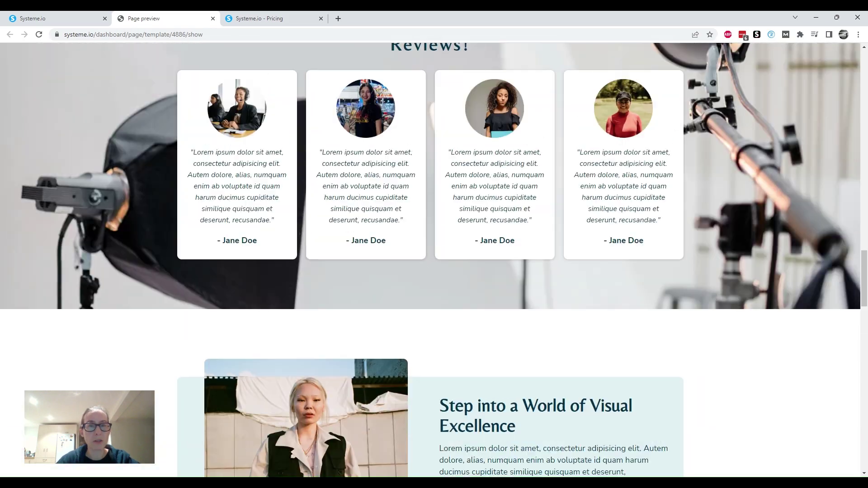
scroll(434, 260, "up", 3)
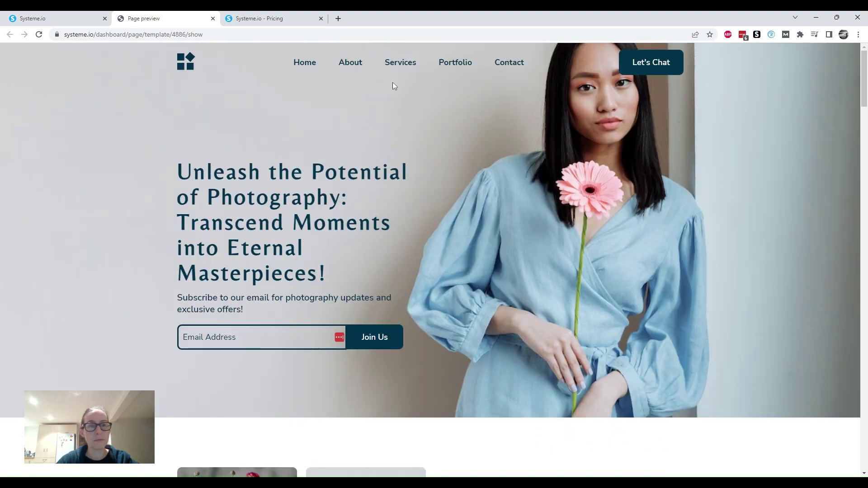
Apply the previewed photography template to the squeeze page step and open the page for editing
left_click(76, 20)
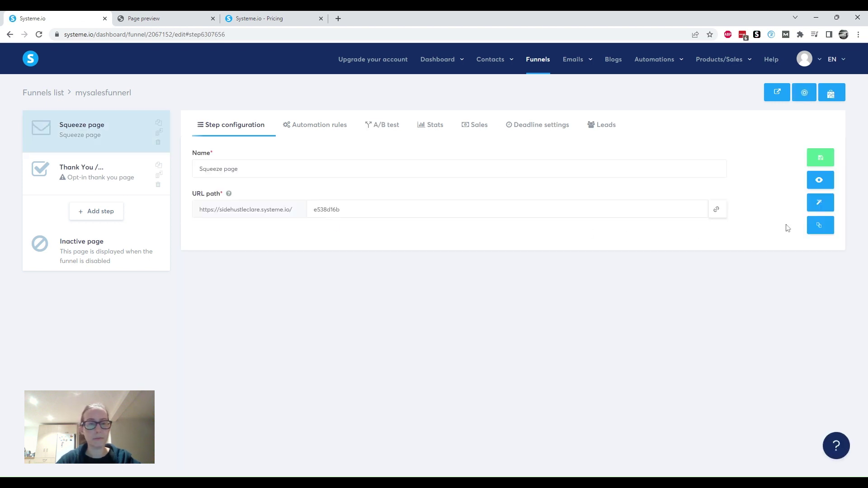
left_click(819, 207)
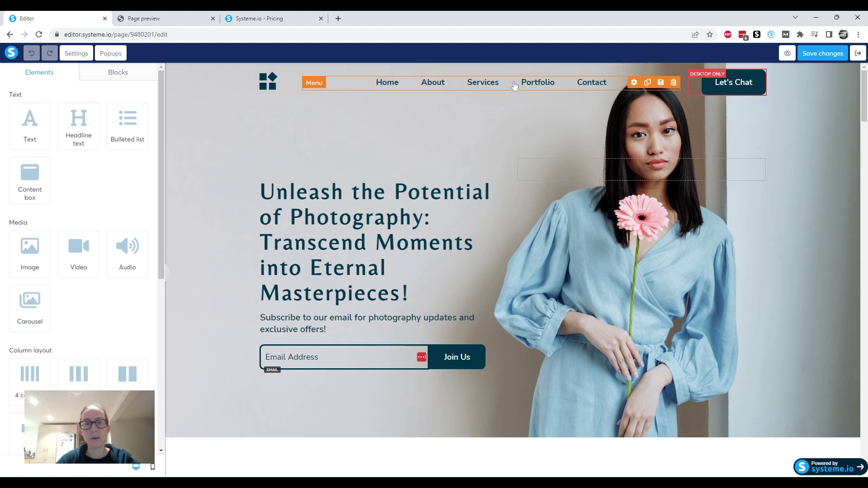
Remove the page header by deleting its navigation menu, its logo and the row holding the Let's Chat button
left_click(674, 82)
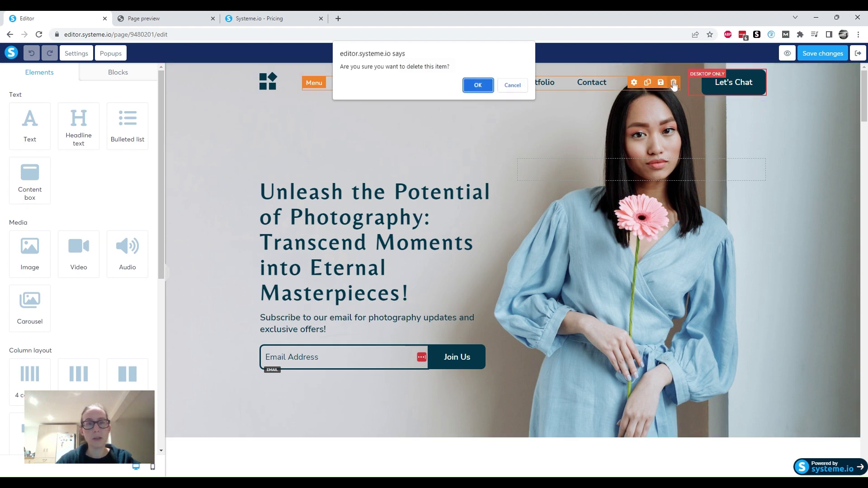
left_click(481, 85)
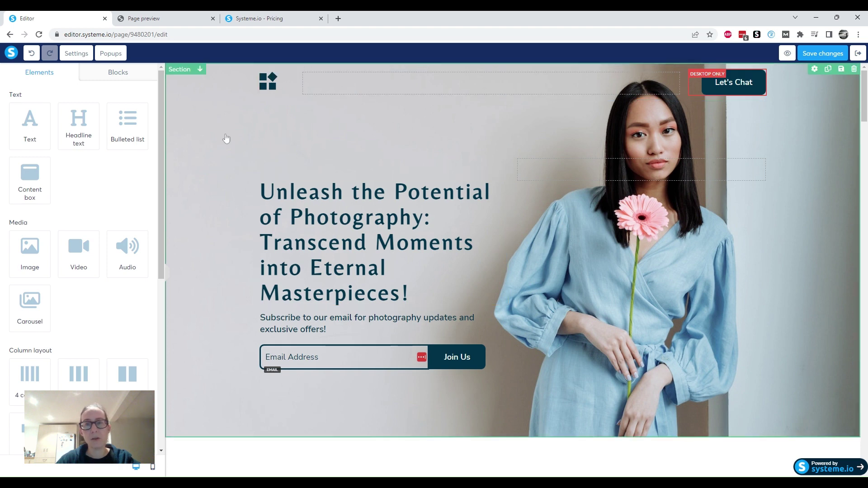
left_click(288, 78)
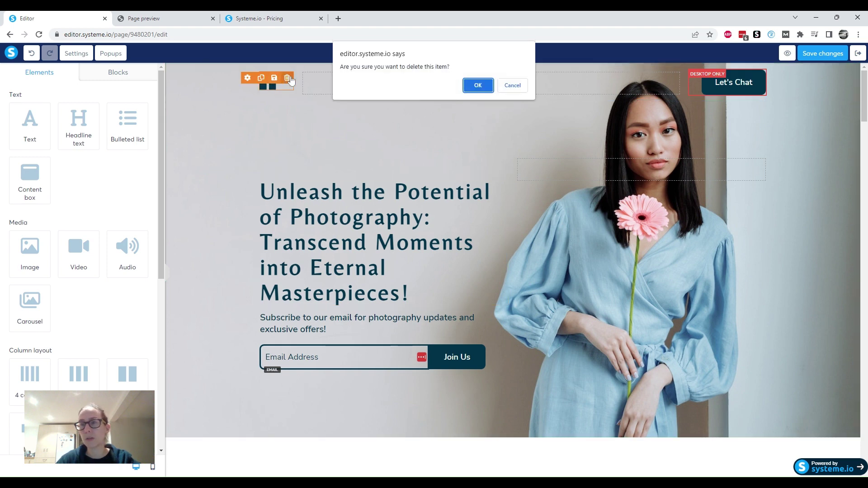
left_click(477, 88)
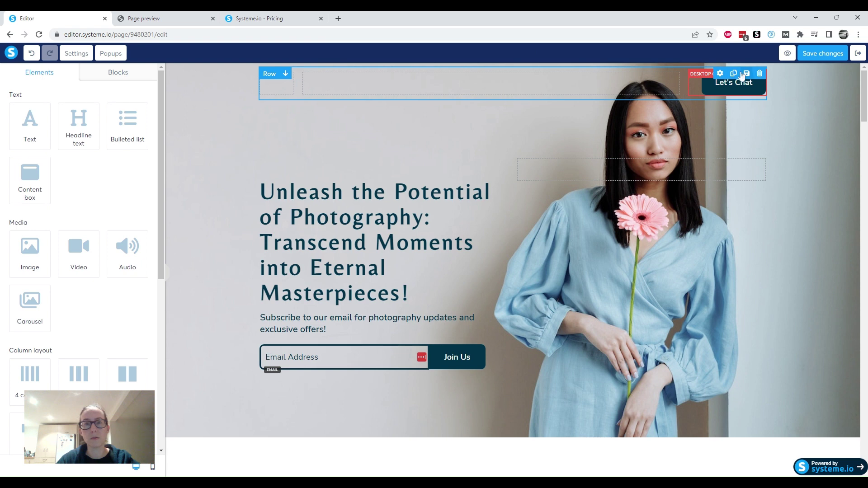
left_click(760, 75)
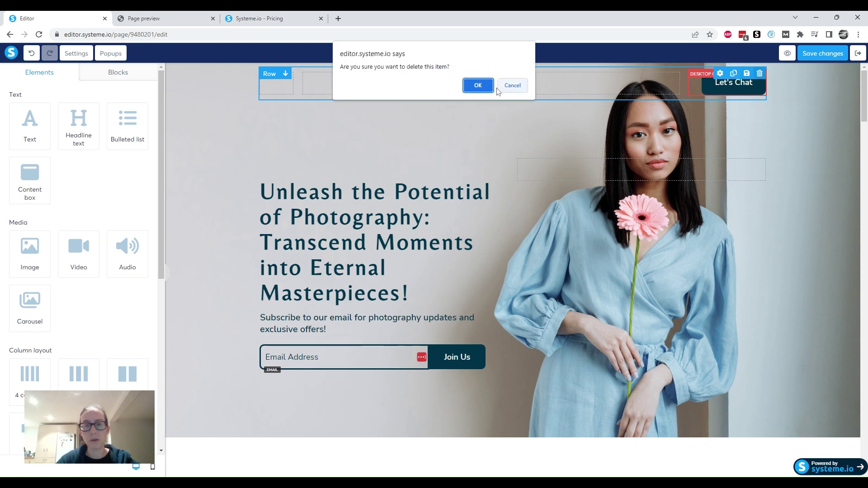
left_click(477, 86)
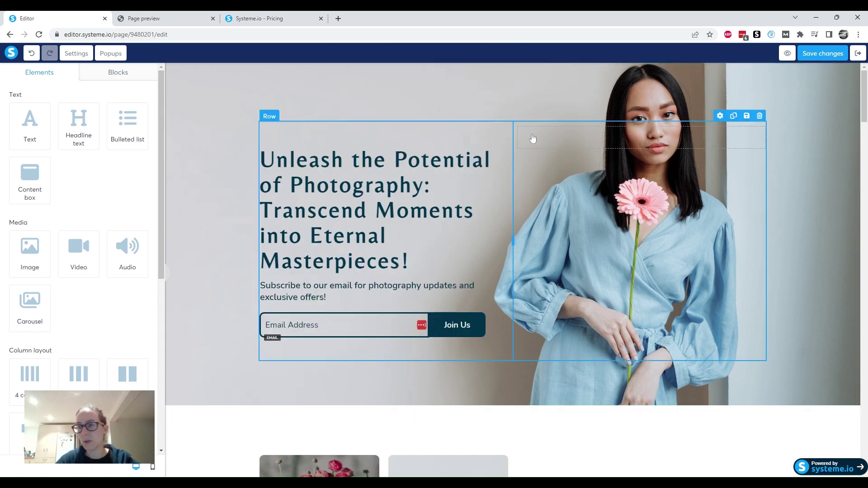
Delete the "Elevate Your Photography Skills" section and the "Transform Your Vision into Reality" section below the hero area
scroll(568, 258, "down", 4)
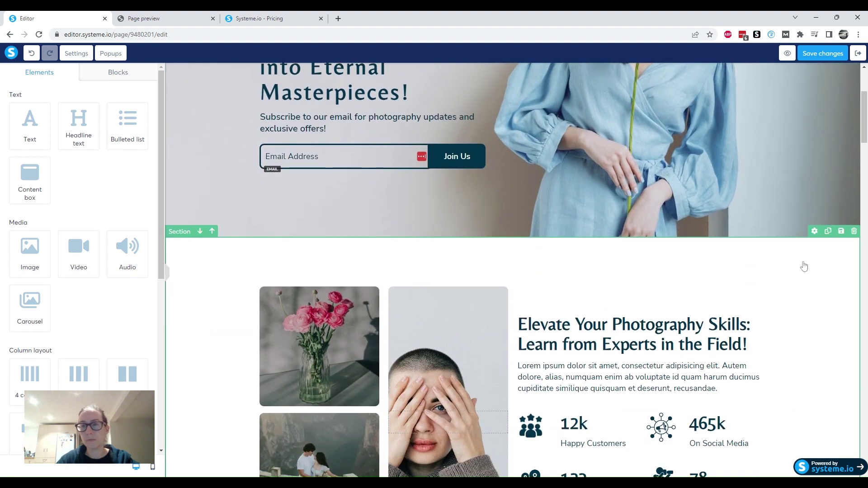
left_click(853, 231)
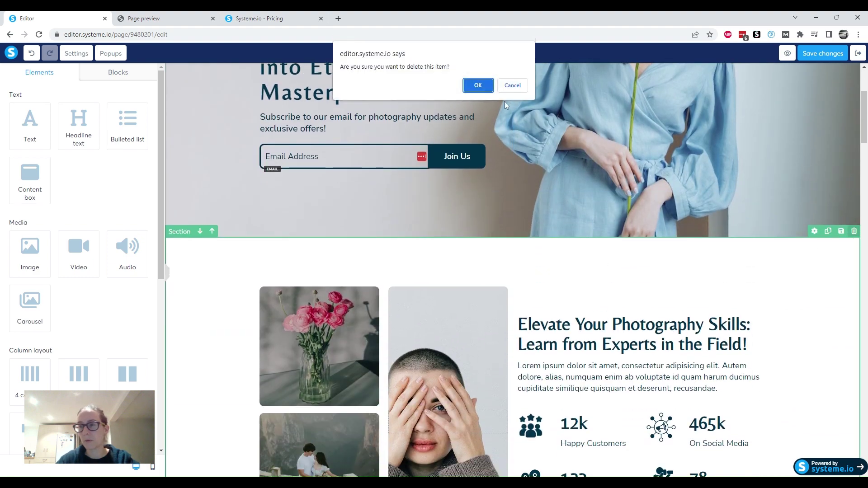
left_click(477, 85)
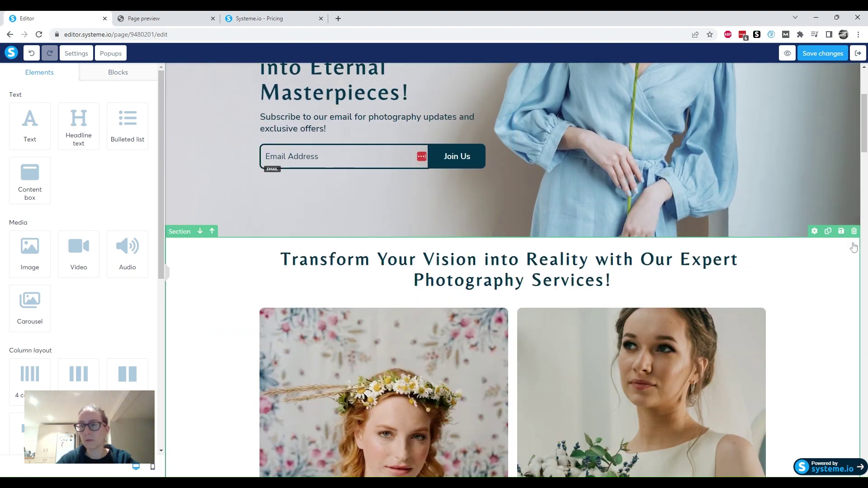
left_click(853, 231)
key("Return")
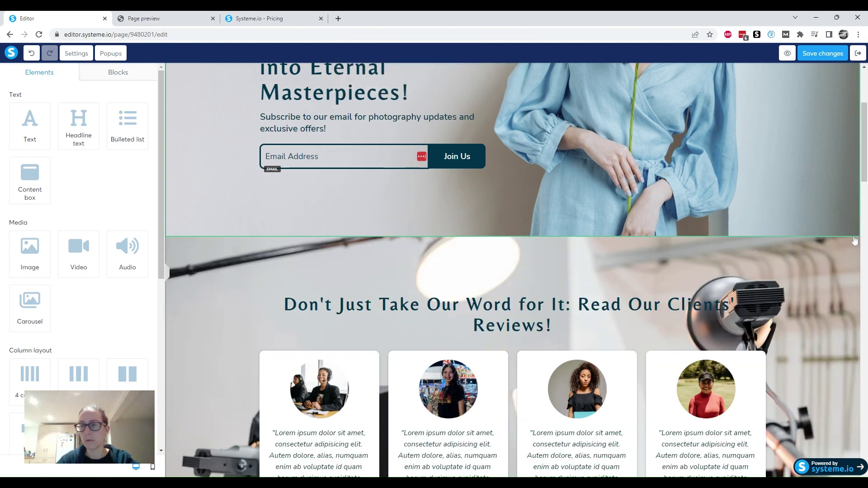
Delete the clients' reviews section and the "Step into a World of Visual Excellence" section below the hero area
left_click(854, 232)
key("Return")
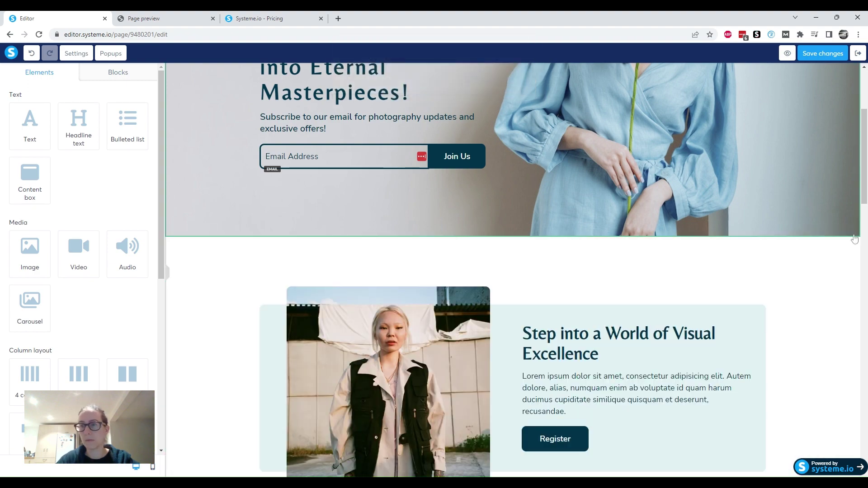
left_click(854, 233)
key("Return")
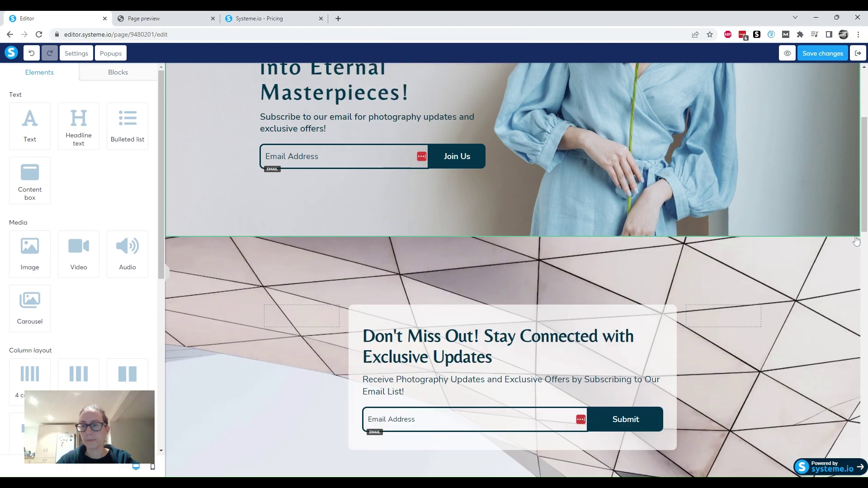
Delete the "Don't Miss Out! Stay Connected with Exclusive Updates" section and the "Insights and Inspiration" blog section
left_click(855, 234)
key("Return")
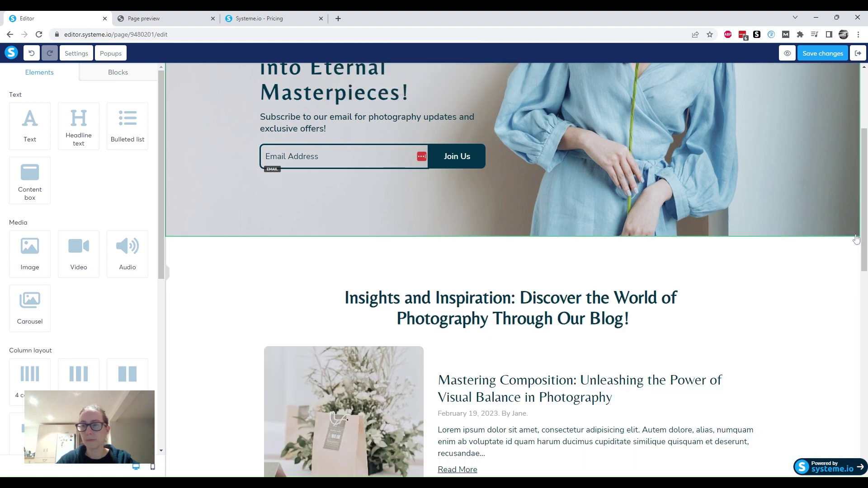
left_click(854, 233)
key("Return")
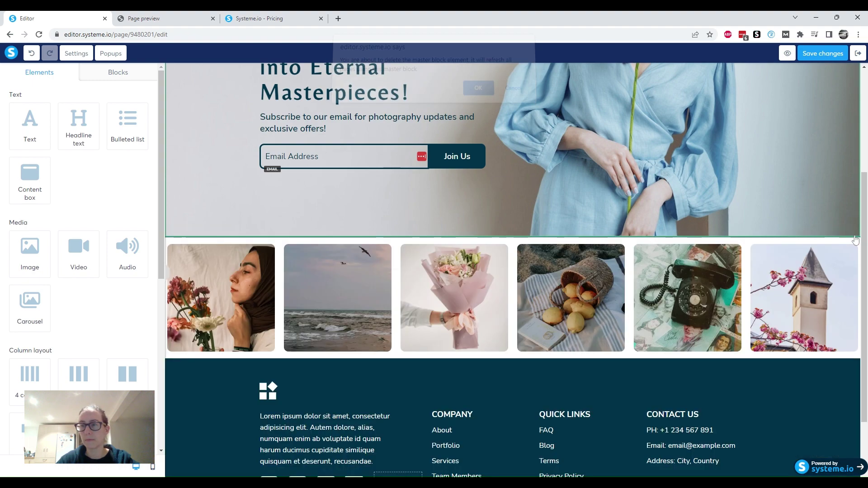
Delete the photo gallery row together with its emptied section, and remove the dark footer section
mouse_move(859, 241)
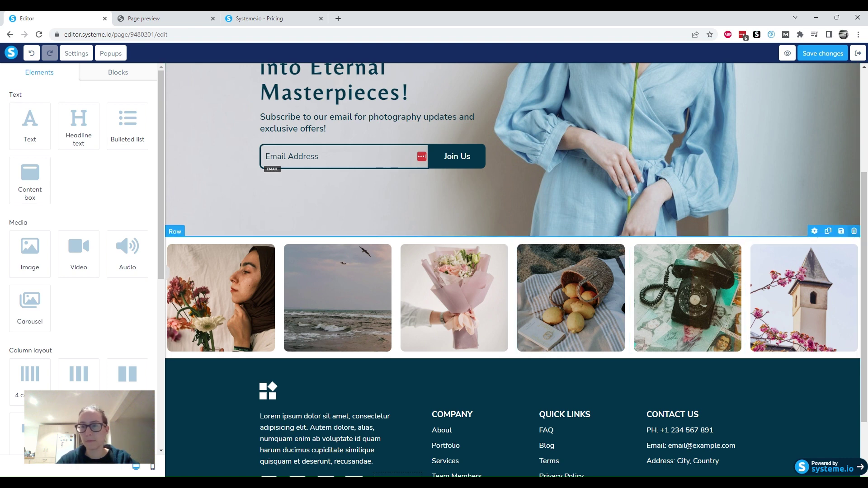
left_click(854, 232)
key("Return")
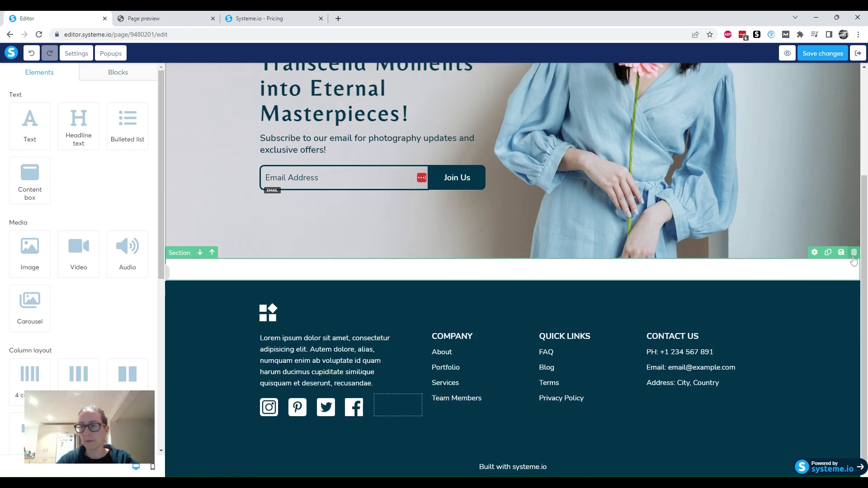
left_click(854, 253)
key("Return")
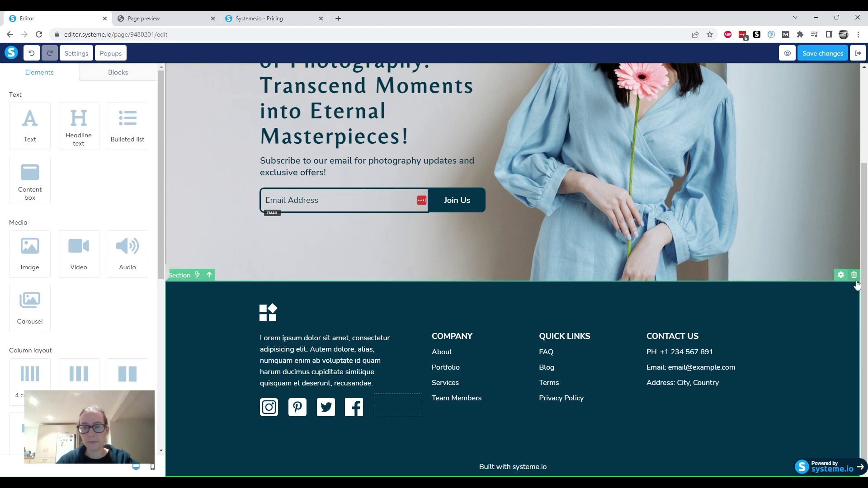
left_click(854, 276)
key("Return")
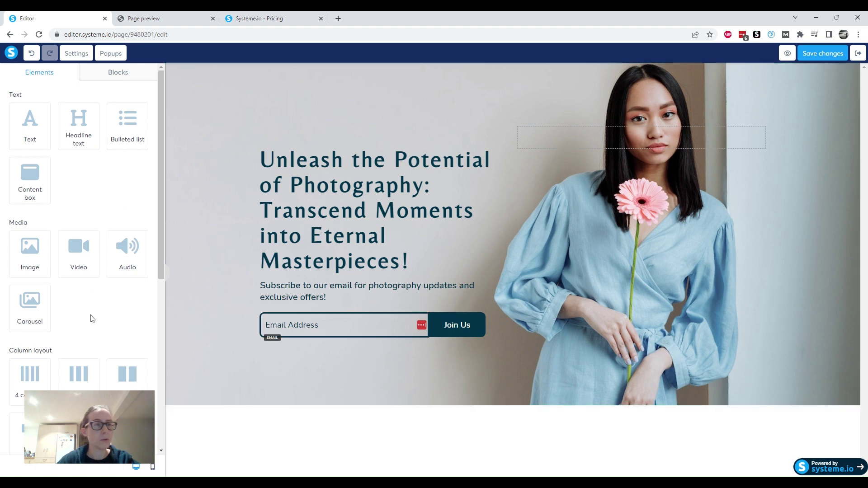
Insert the block "Image and social media icons on the left, Headline and form on the right" below the hero section
left_click(120, 72)
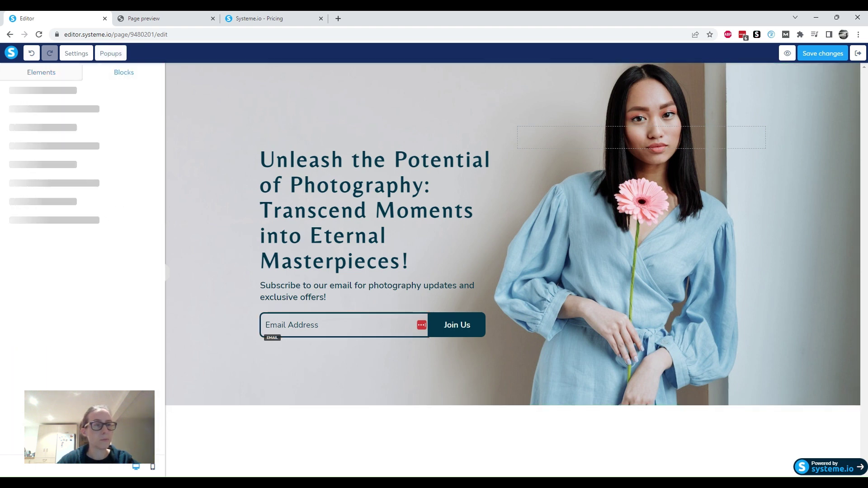
left_click(40, 96)
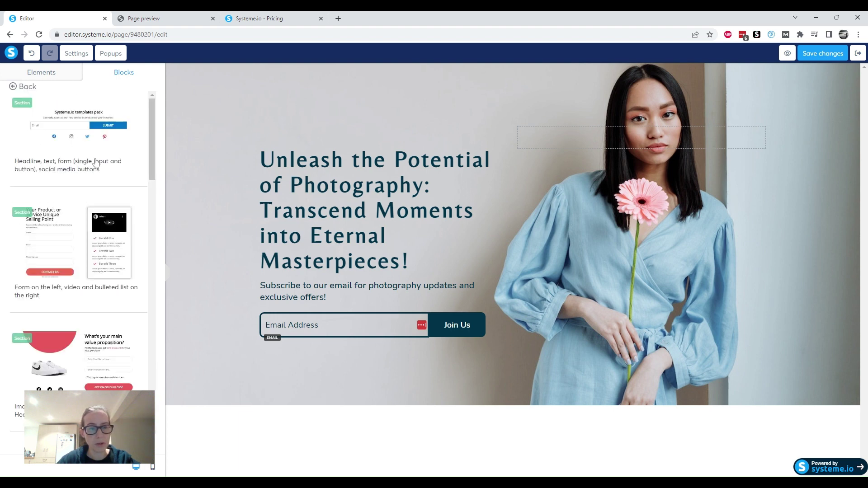
scroll(106, 229, "down", 2)
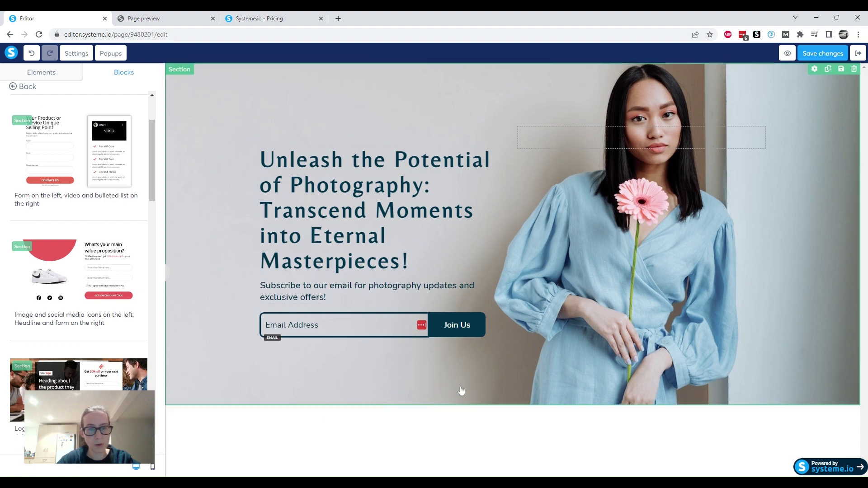
left_click_drag(97, 284, 363, 410)
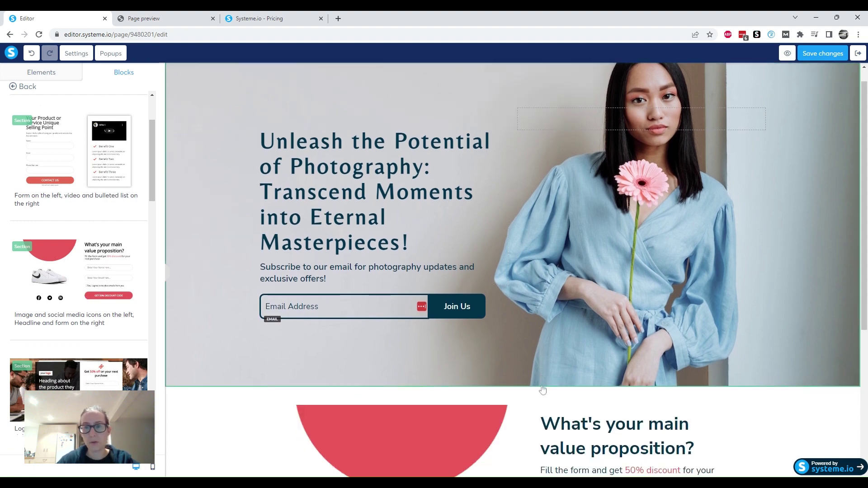
Examine the value proposition section on the page and browse the other available form blocks
scroll(542, 390, "down", 5)
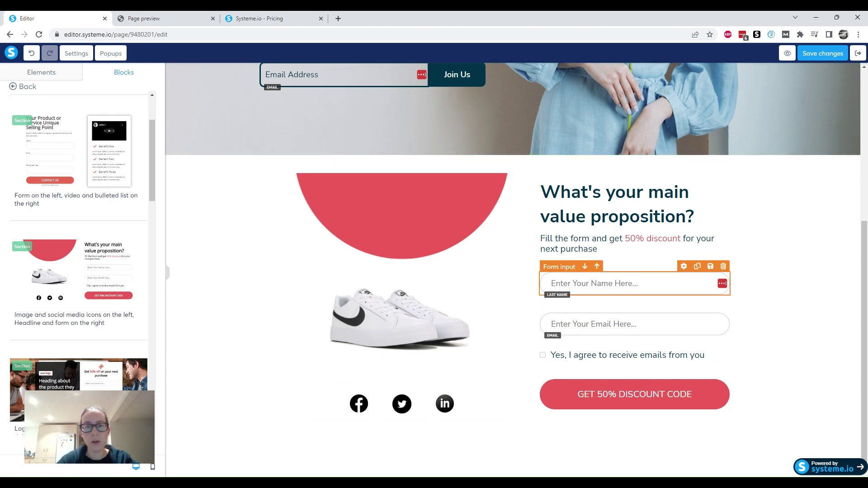
scroll(831, 288, "up", 5)
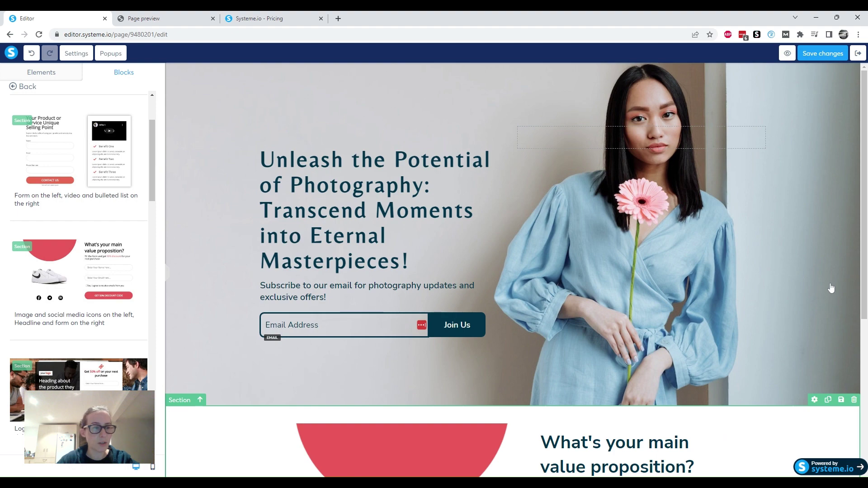
scroll(831, 288, "down", 5)
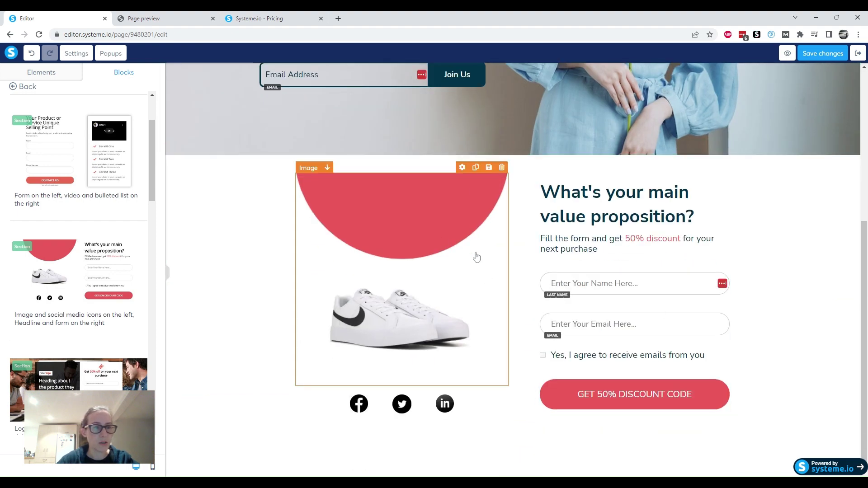
scroll(82, 330, "down", 9)
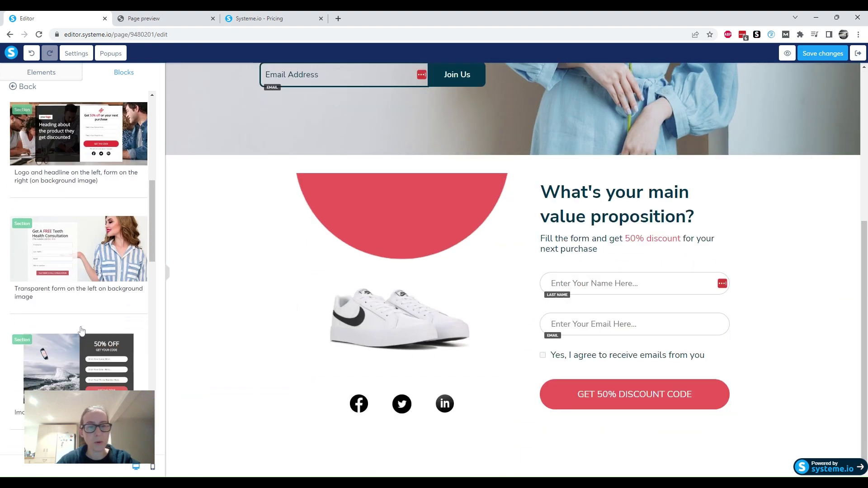
scroll(106, 288, "down", 4)
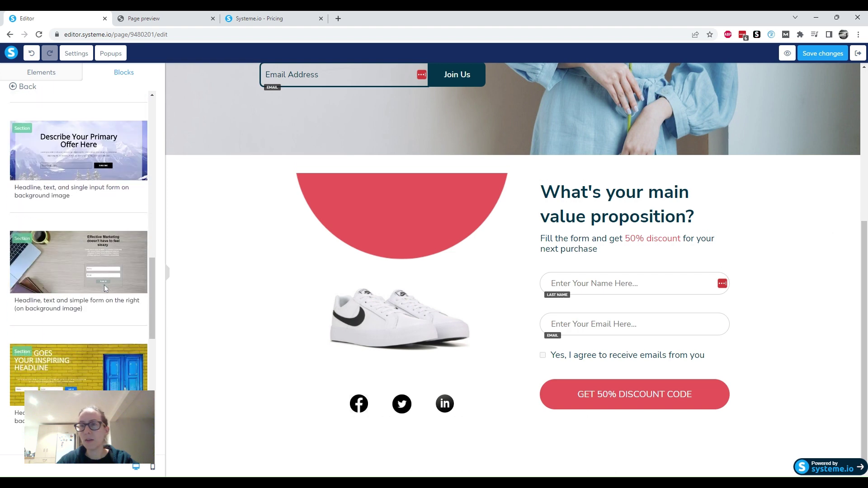
scroll(684, 238, "up", 5)
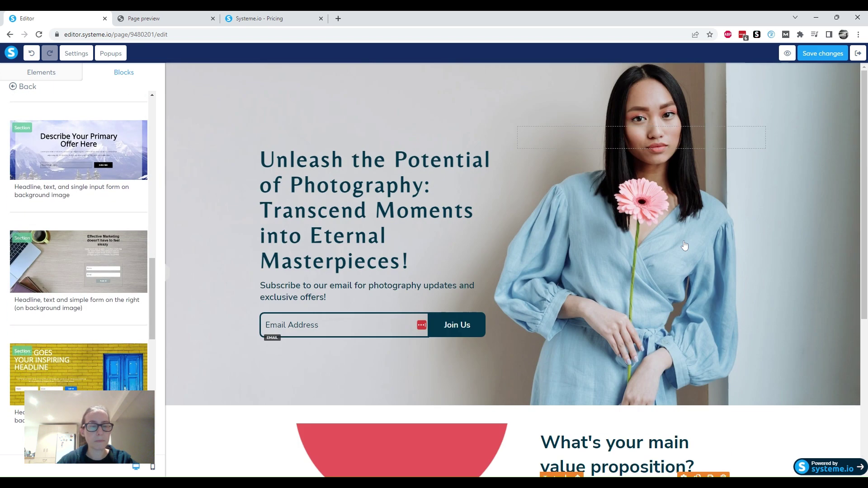
Preview the squeeze page, review the hero and value proposition sections, and close the preview
left_click(788, 53)
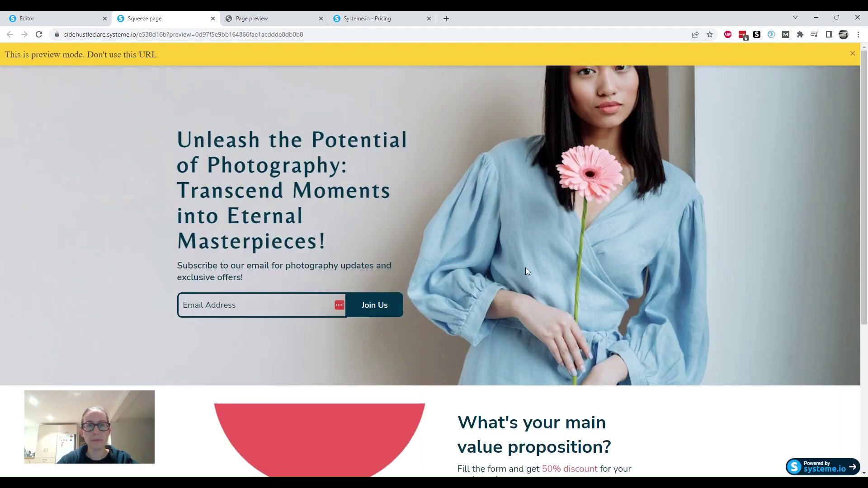
scroll(608, 276, "down", 4)
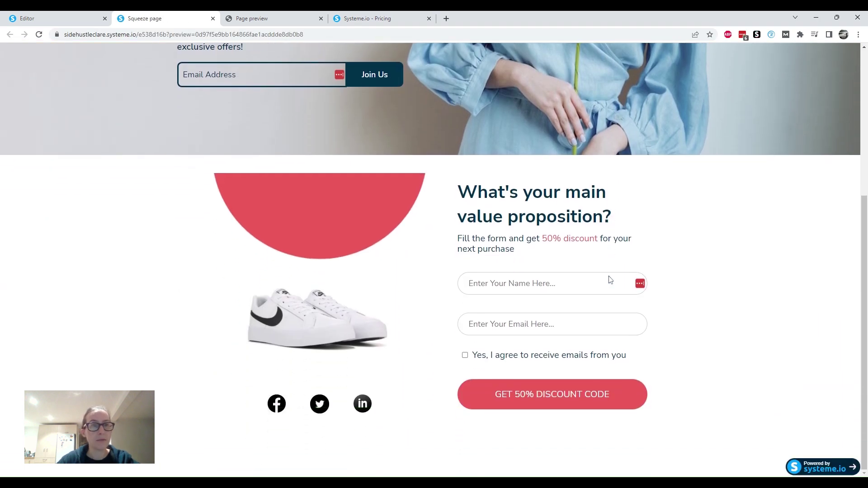
scroll(608, 280, "up", 5)
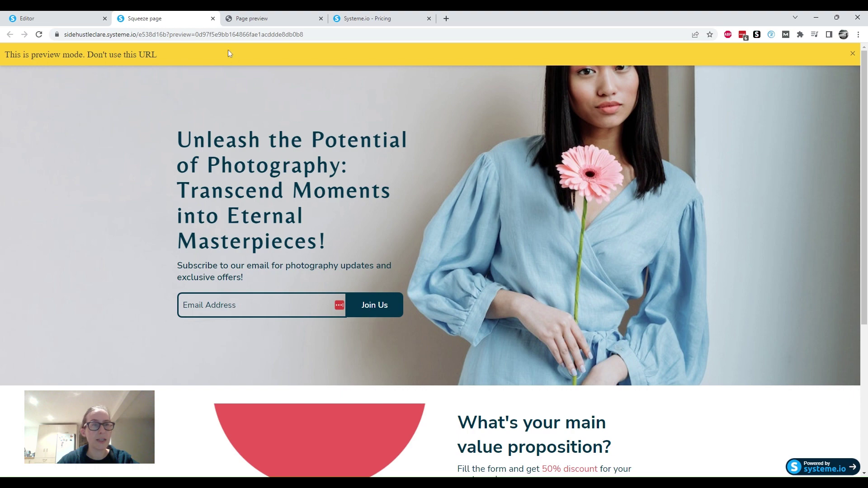
left_click(213, 18)
Open the settings of the "GET 50% DISCOUNT CODE" button in the value proposition section
scroll(358, 362, "down", 1)
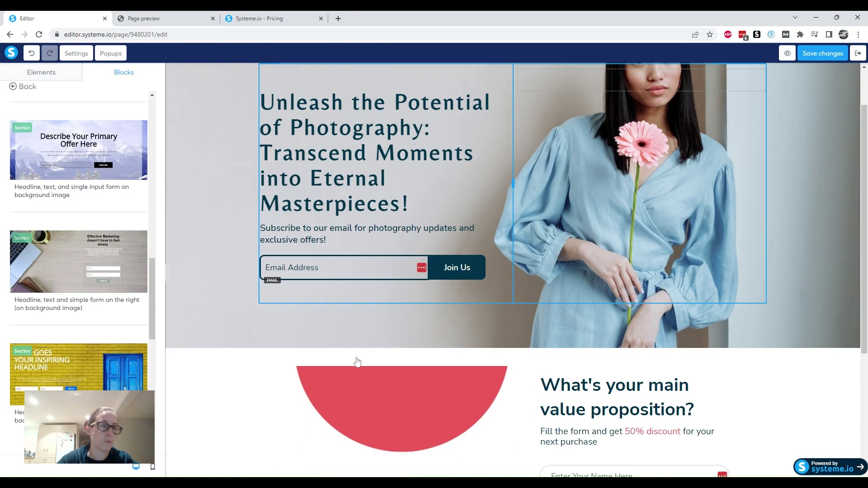
scroll(357, 362, "down", 3)
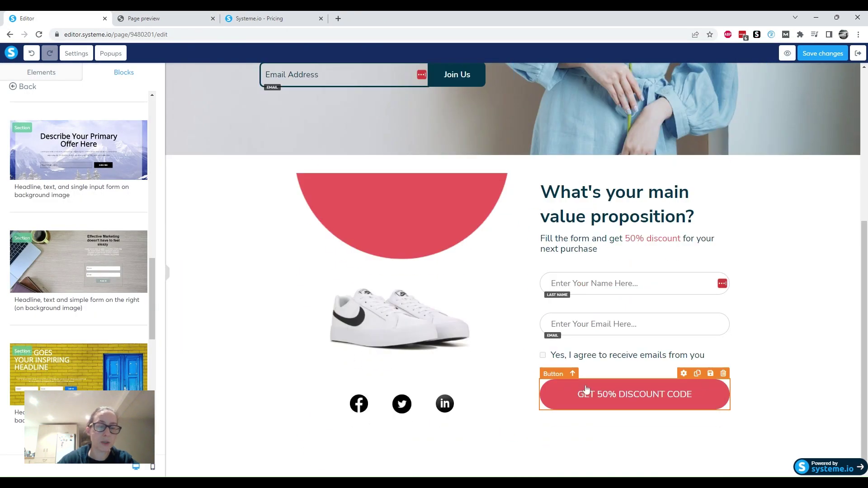
left_click(565, 402)
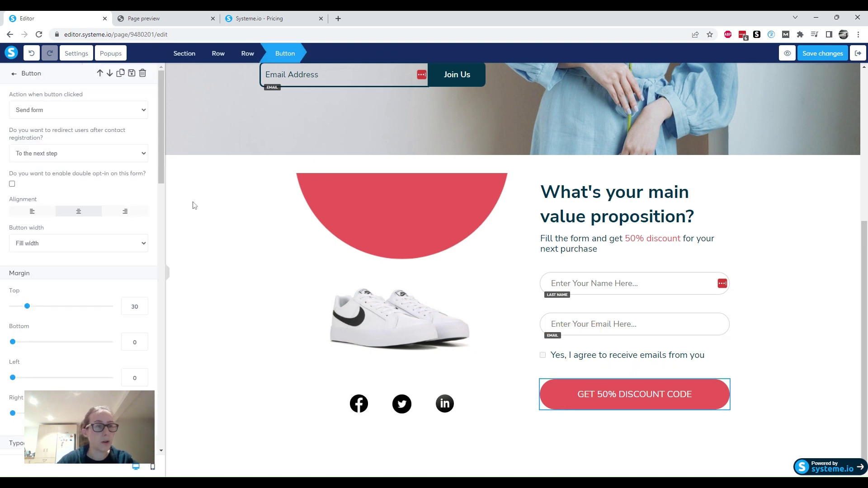